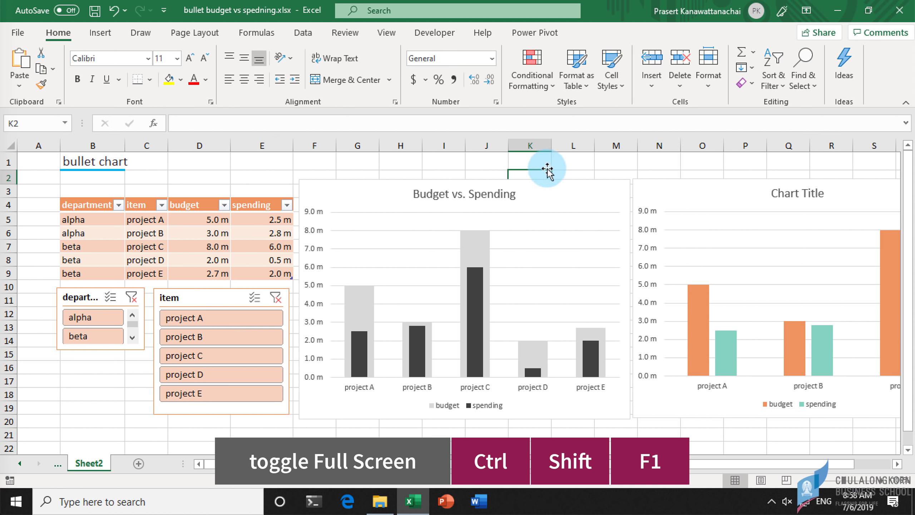
- Try full-screen view, briefly reveal its hidden commands, select C21, then leave full screen
key("ctrl+shift+F1")
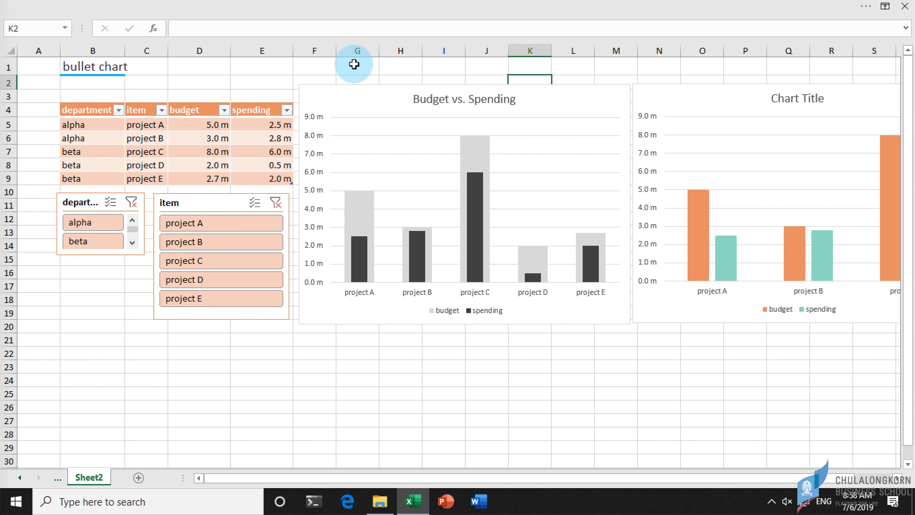
key("alt")
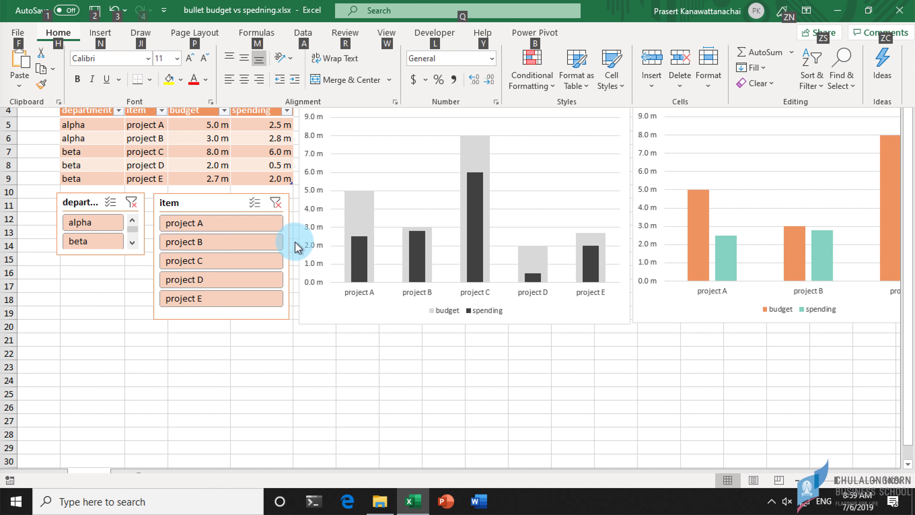
key("ctrl+shift+F1")
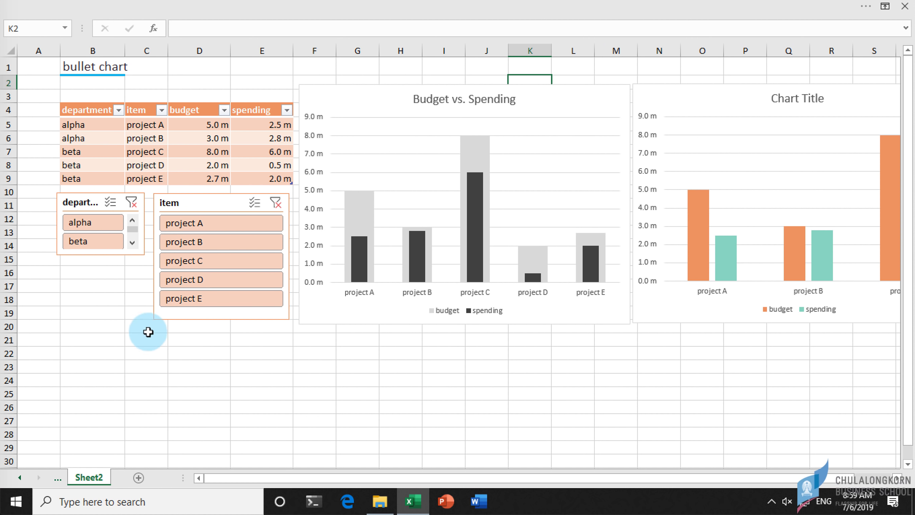
left_click(137, 339)
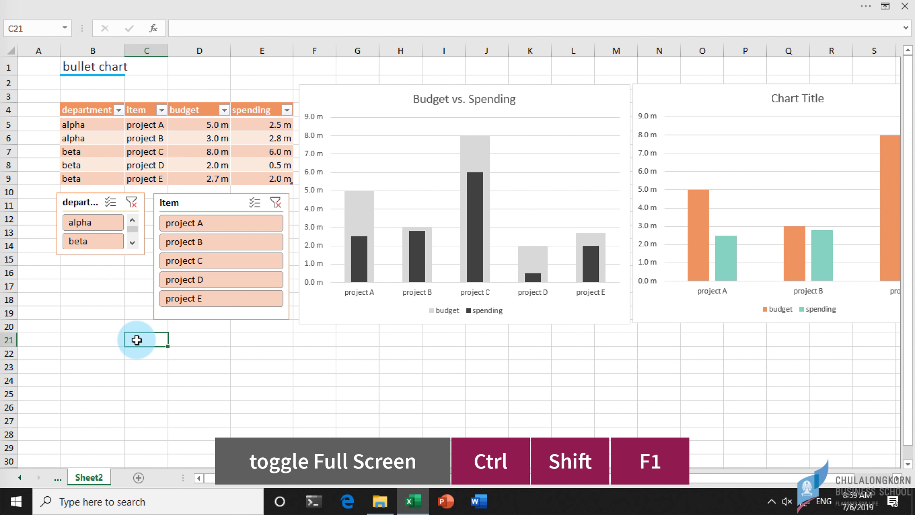
key("ctrl+shift+F1")
key("ctrl+shift+F1")
key("ctrl+shift+F1")
key("ctrl+shift+F1")
key("ctrl+shift+F1")
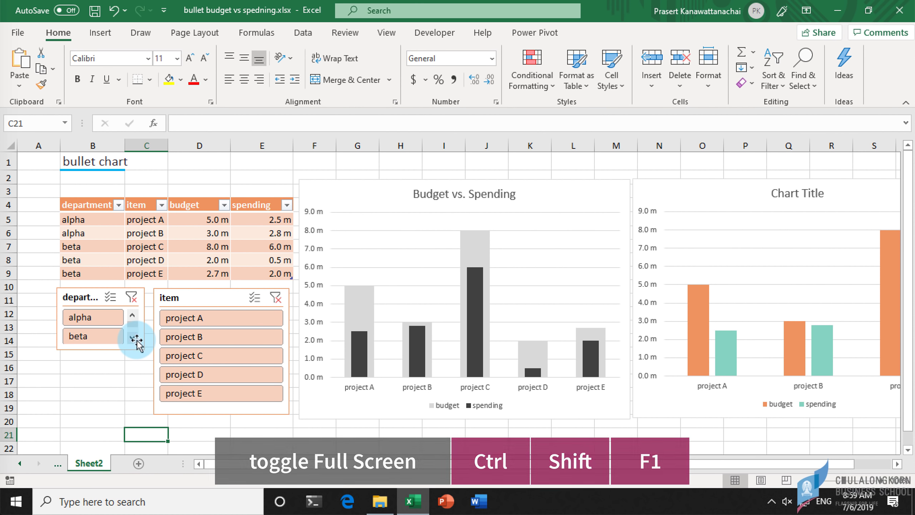
- Select E2, then collapse the ribbon to tab names and restore the full ribbon
left_click(241, 177)
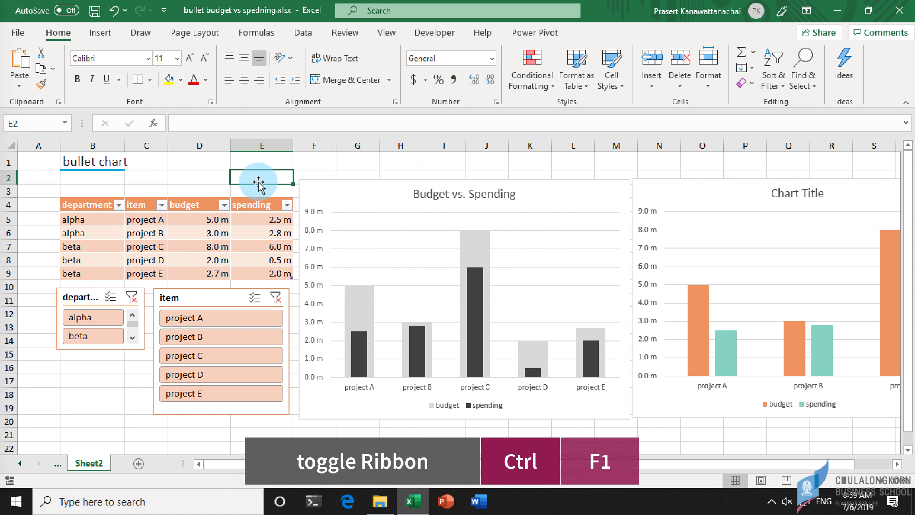
key("ctrl+F1")
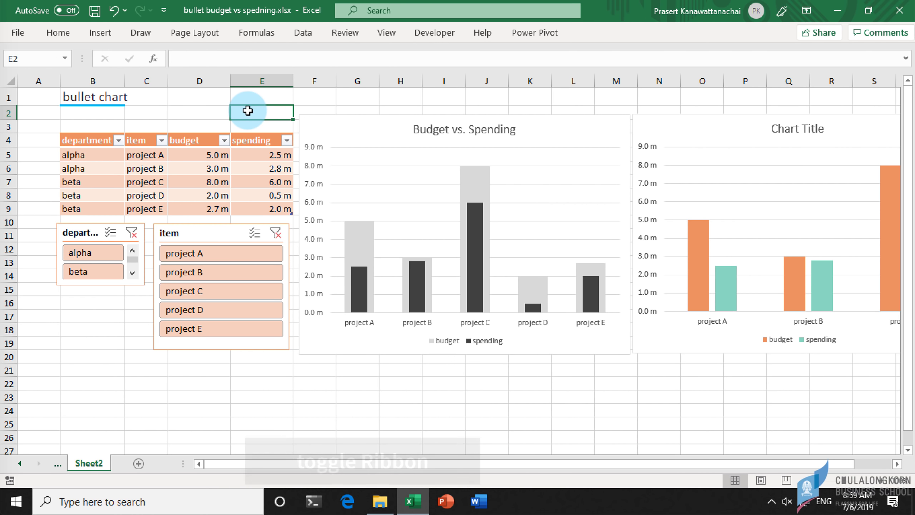
key("ctrl+F1")
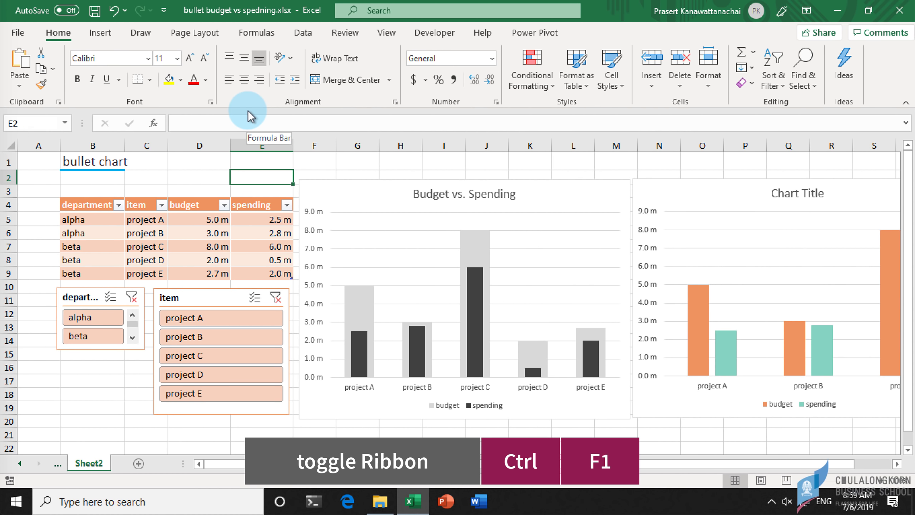
key("ctrl+F1")
key("ctrl+F1")
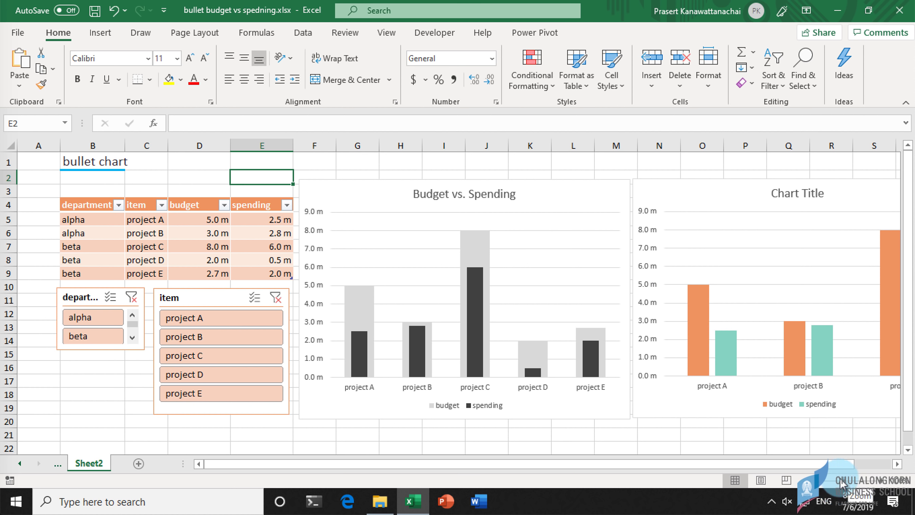
- Zoom the worksheet to about 130% with the zoom slider, then zoom back out
left_click_drag(873, 480, 881, 481)
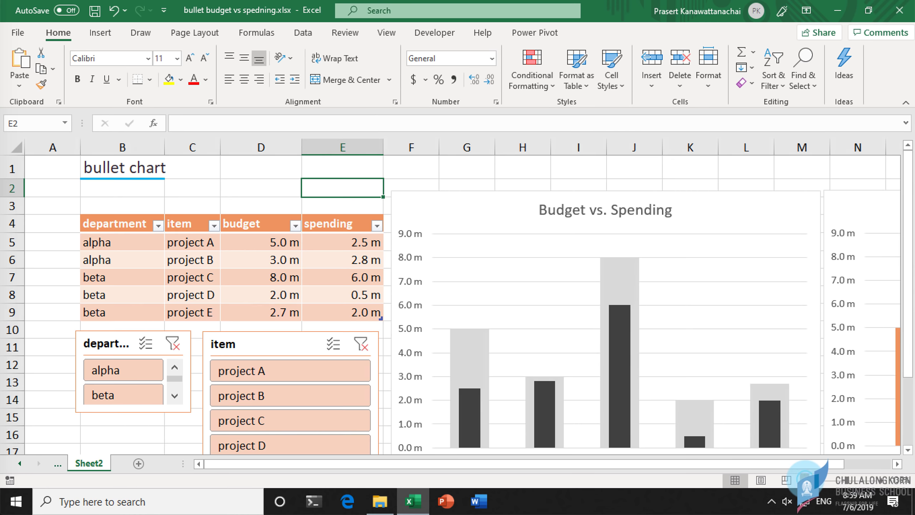
left_click(809, 481)
left_click(808, 481)
left_click(809, 480)
left_click(809, 480)
left_click(808, 480)
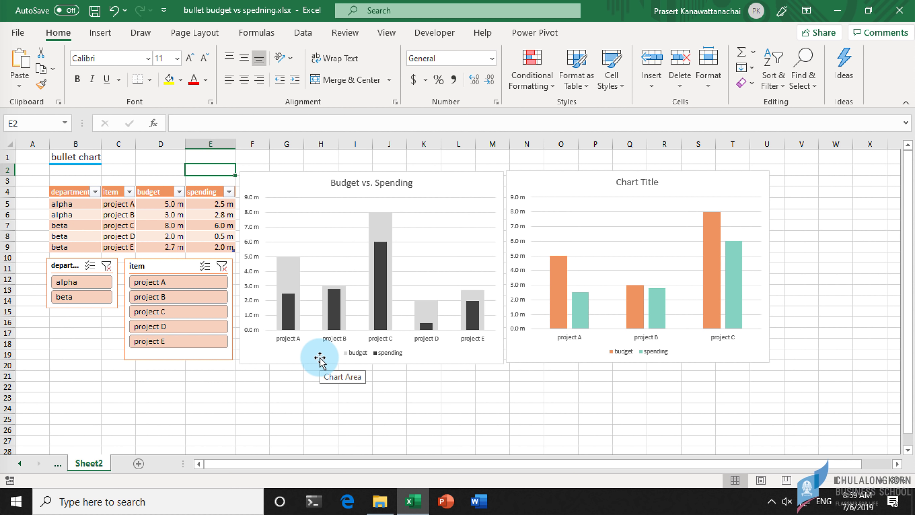
scroll(320, 359, "up", 2, "ctrl")
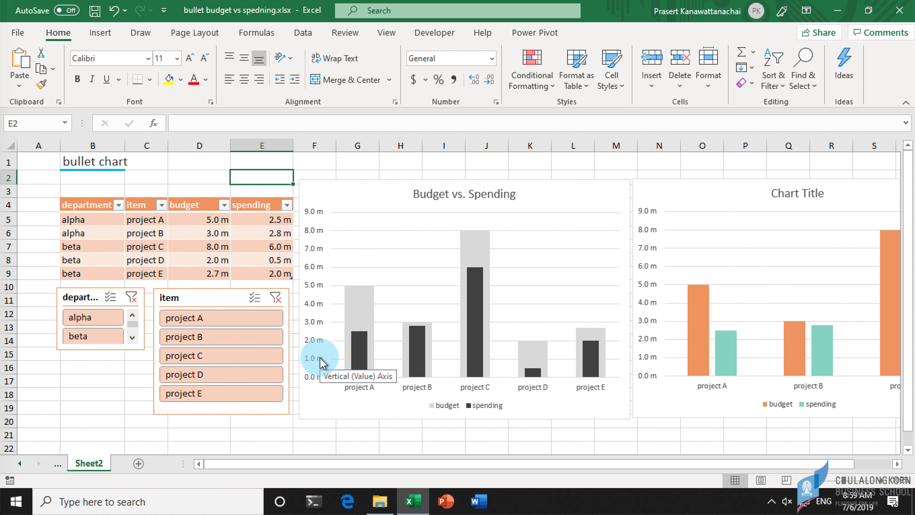
scroll(320, 358, "up", 2, "ctrl")
scroll(320, 357, "down", 2, "ctrl")
scroll(320, 357, "down", 1, "ctrl")
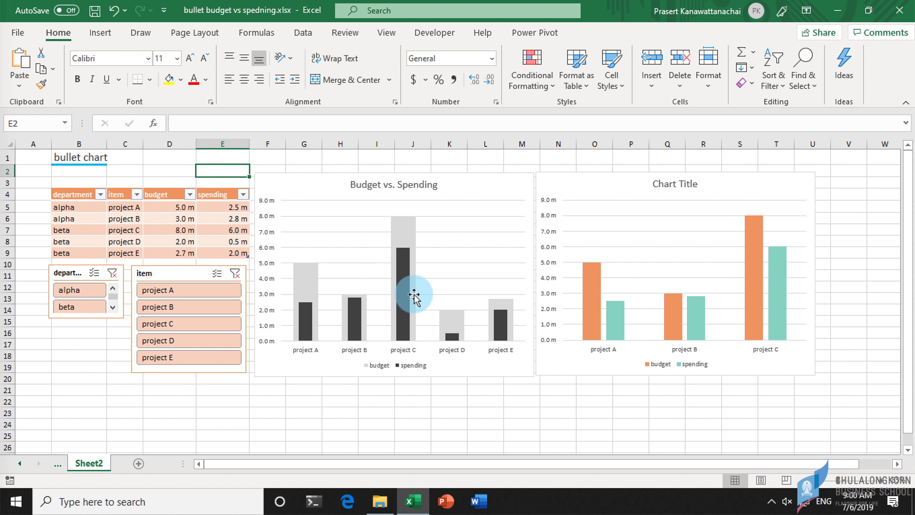
mouse_move(532, 357)
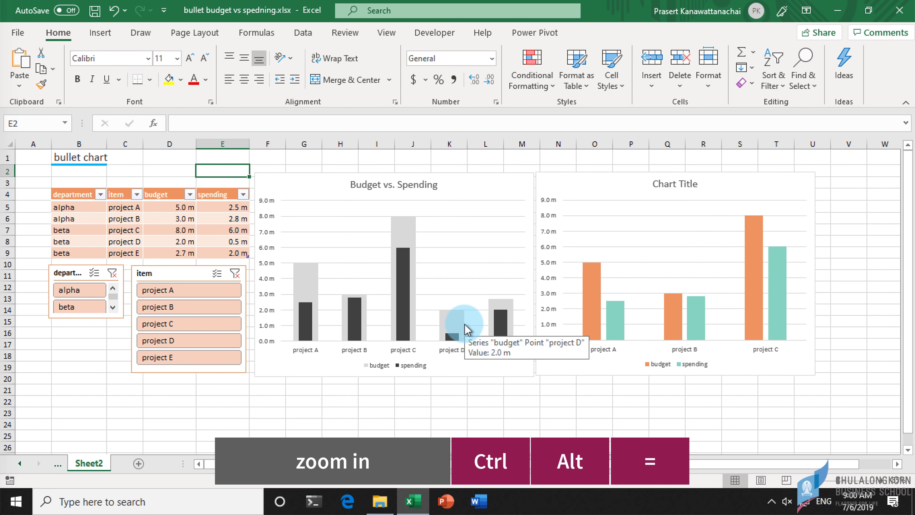
- Zoom in three steps, then out three steps so both charts show whole, and select D2
key("ctrl+alt+equal")
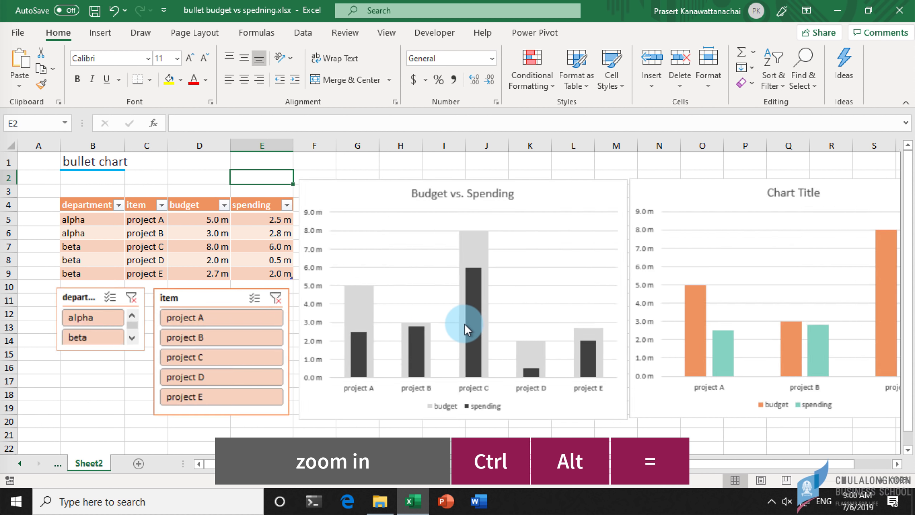
key("ctrl+alt+equal")
key("ctrl+alt+equal")
key("ctrl+alt+equal")
key("ctrl+alt+equal")
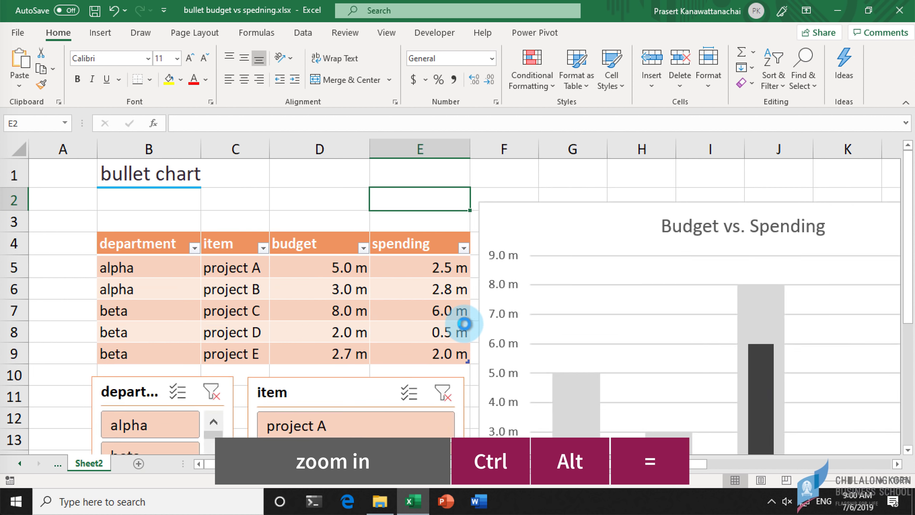
key("ctrl+alt+equal")
key("ctrl+alt+equal")
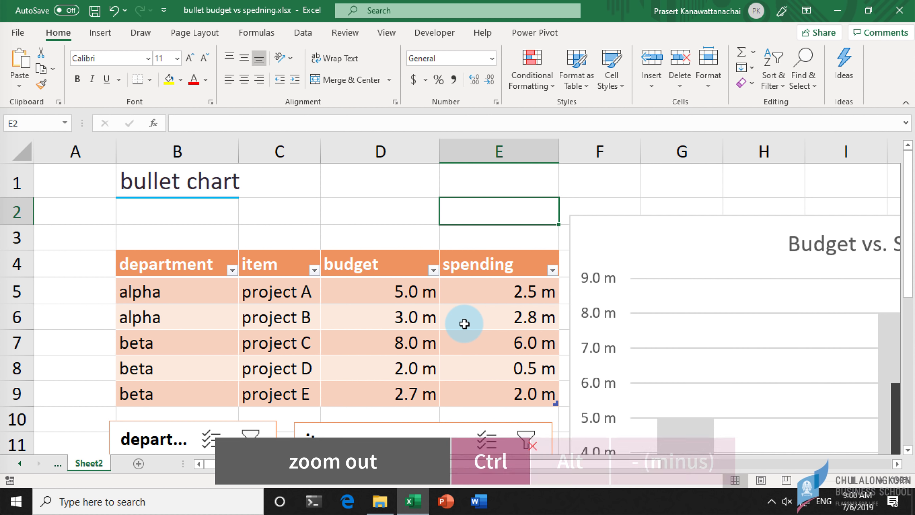
key("ctrl+alt+minus")
key("ctrl+alt+minus")
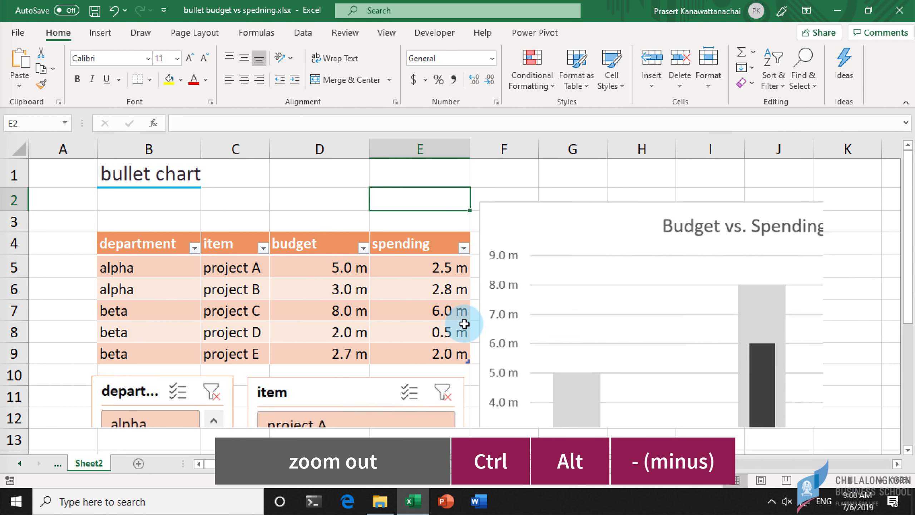
key("ctrl+alt+minus")
key("ctrl+alt+minus")
key("ctrl+alt+minus")
key("ctrl+alt+minus")
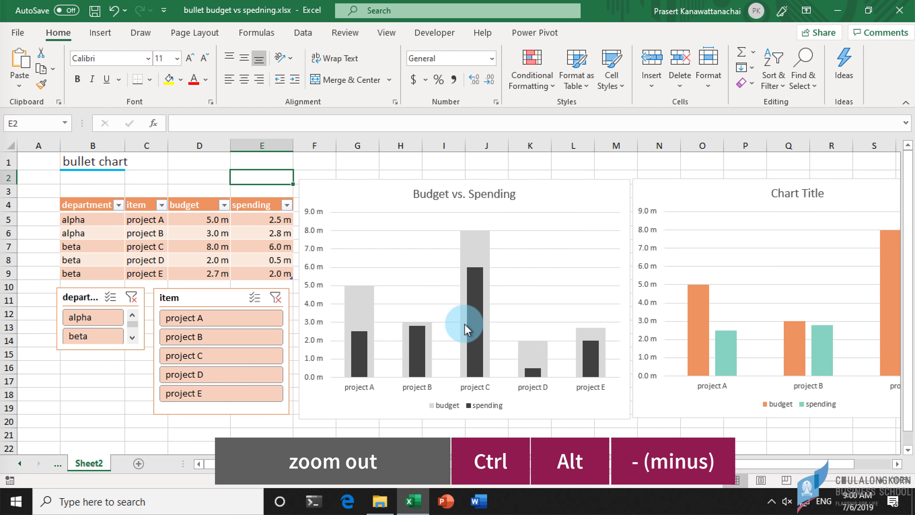
key("ctrl+alt+minus")
key("ctrl+alt+minus")
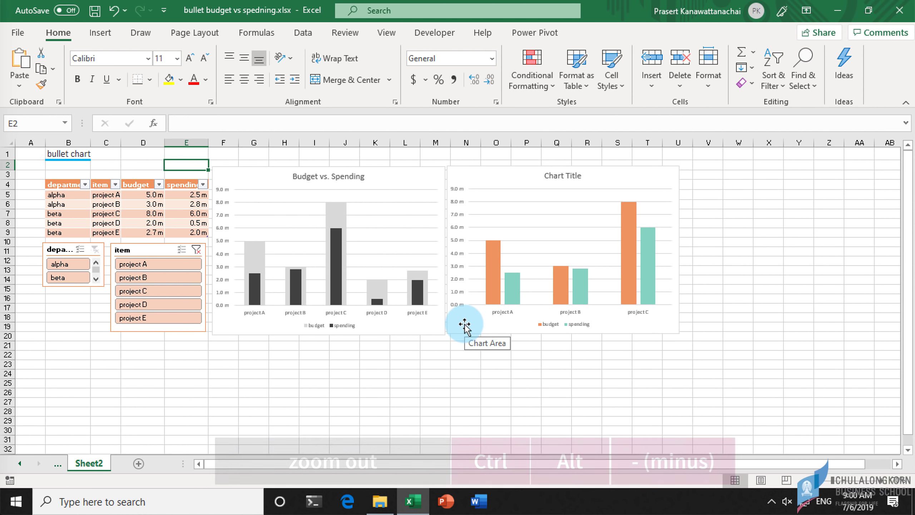
left_click(143, 164)
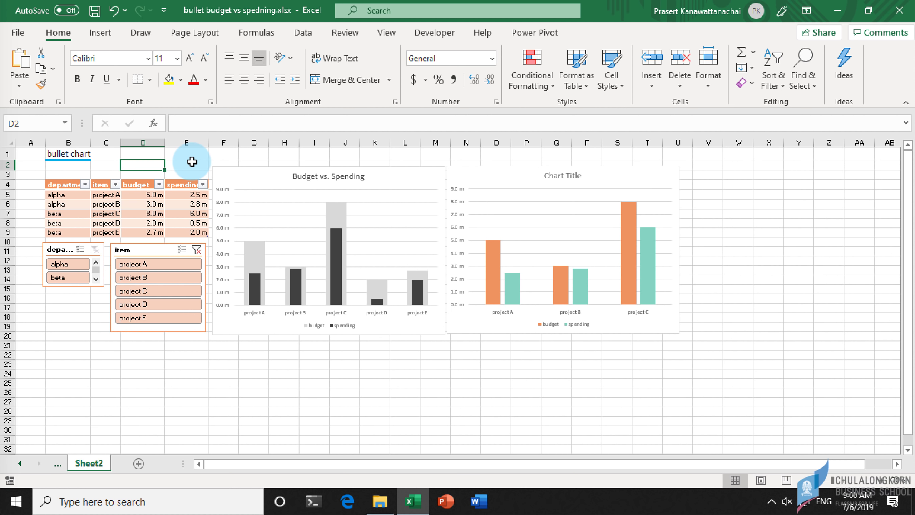
- Reset the sheet zoom to 100% from the View tab and select the range B2:M21
key("alt")
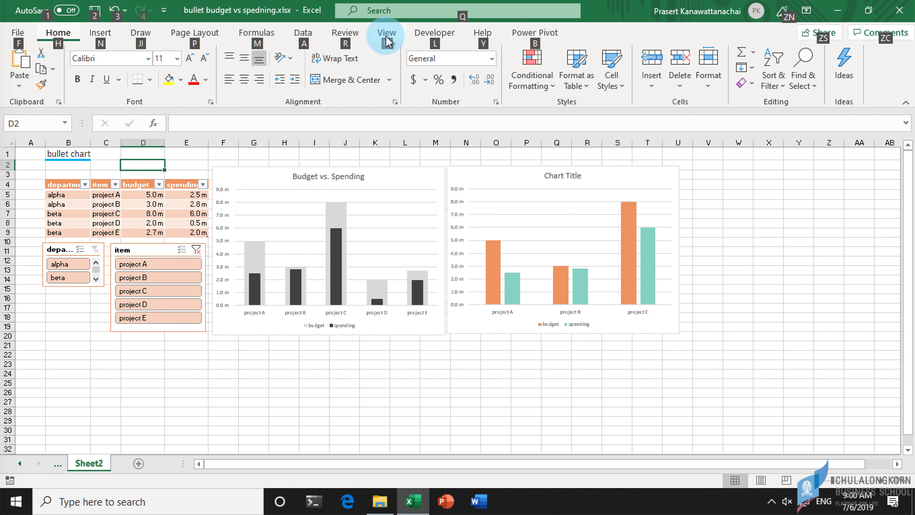
key("w")
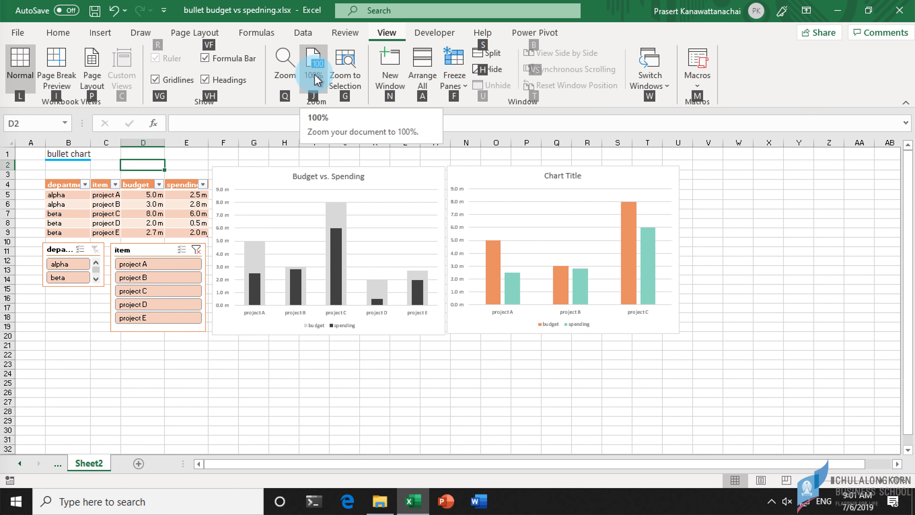
left_click(314, 63)
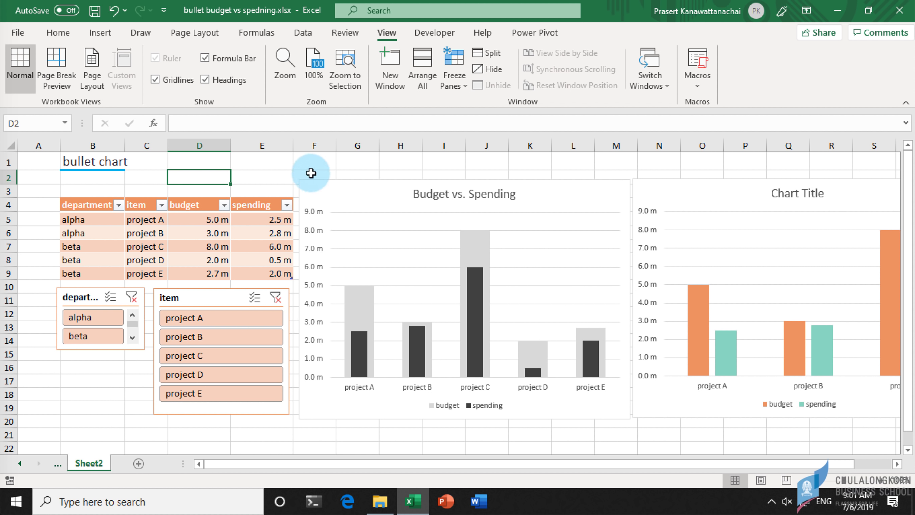
left_click(91, 183)
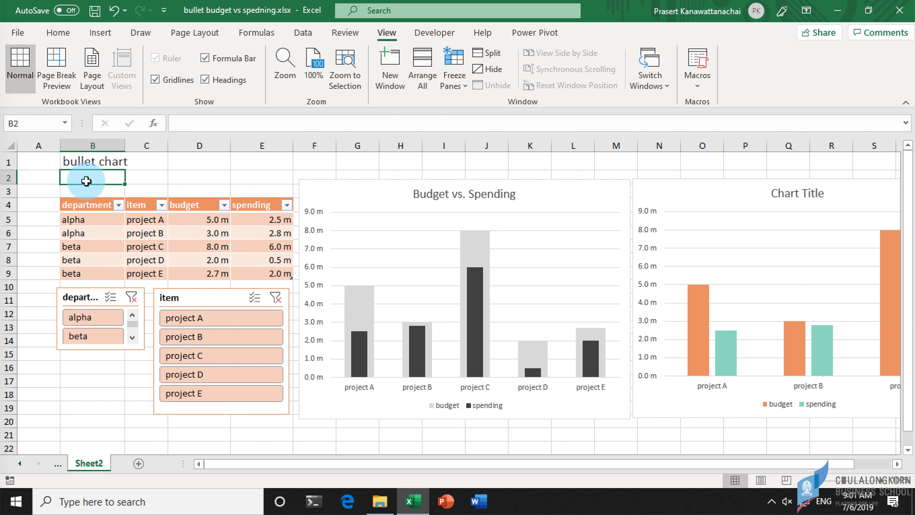
left_click(623, 434, "shift")
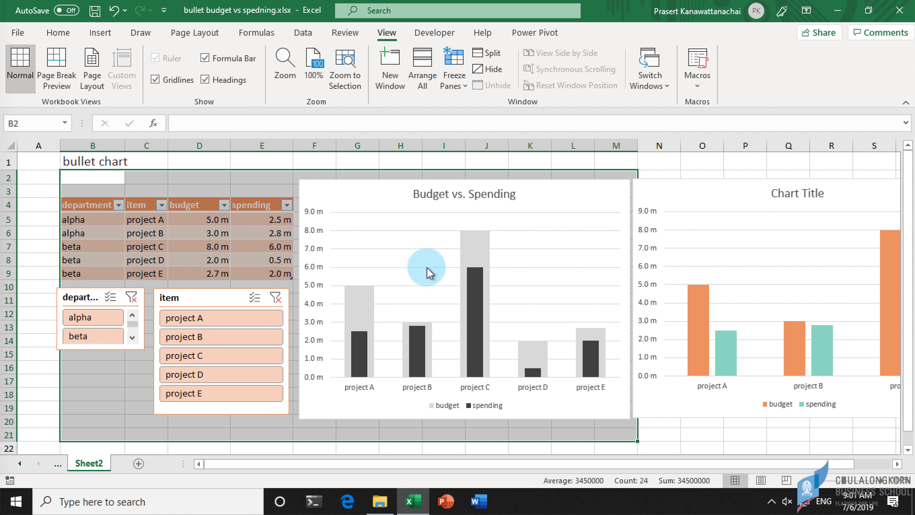
- Zoom to fit the B2:M21 selection, then select F2 and scroll right
left_click(346, 65)
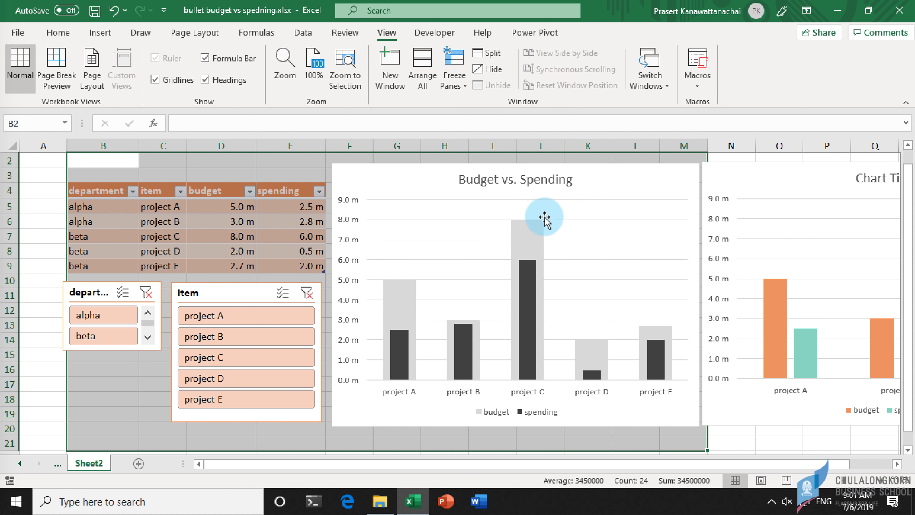
left_click(348, 156)
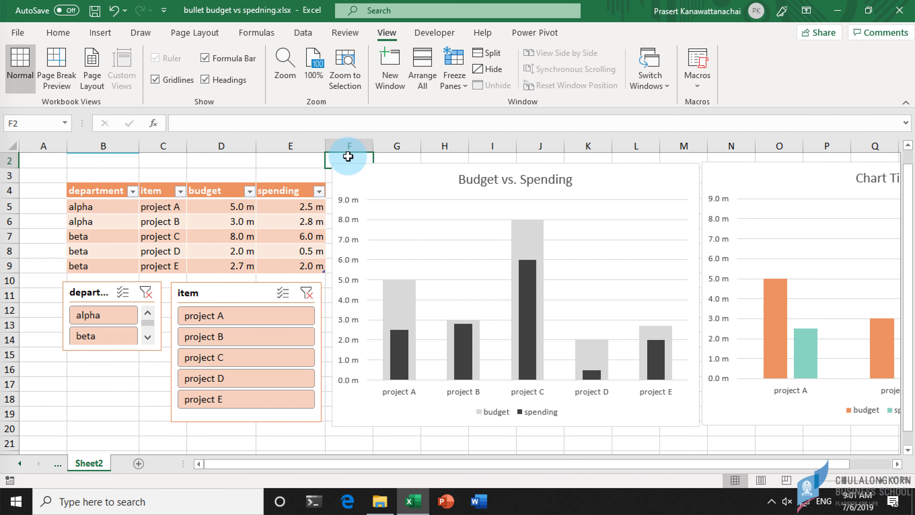
left_click(896, 464)
left_click(896, 464)
left_click(897, 464)
left_click(897, 464)
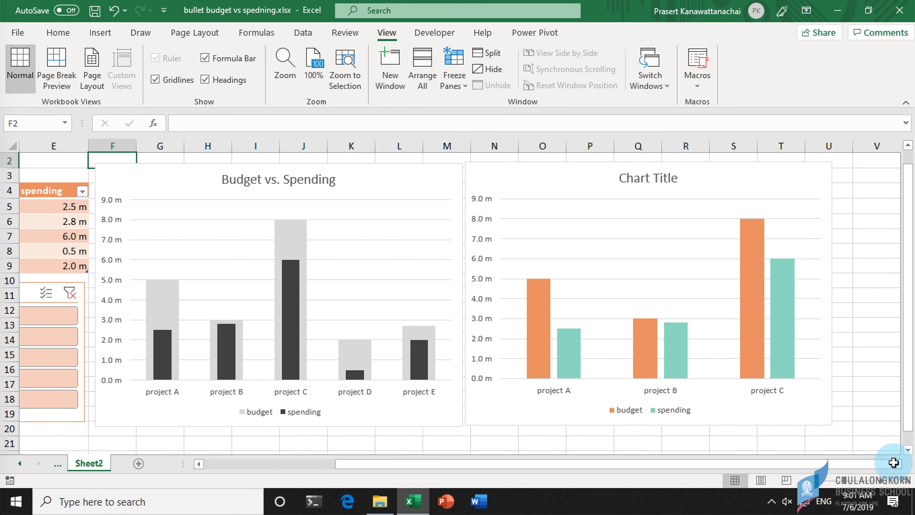
- Select F2:U20 and Zoom to Selection so both charts fill the window
left_click(826, 430, "shift")
mouse_move(538, 328)
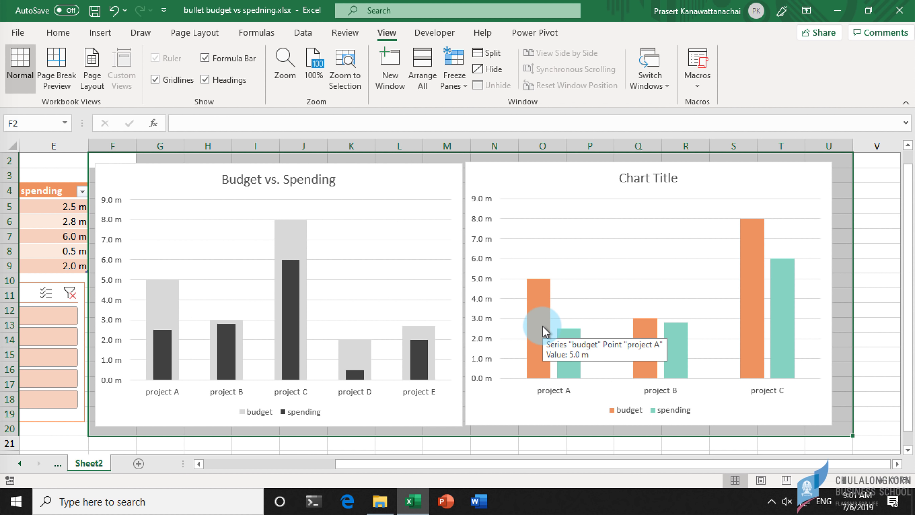
key("alt")
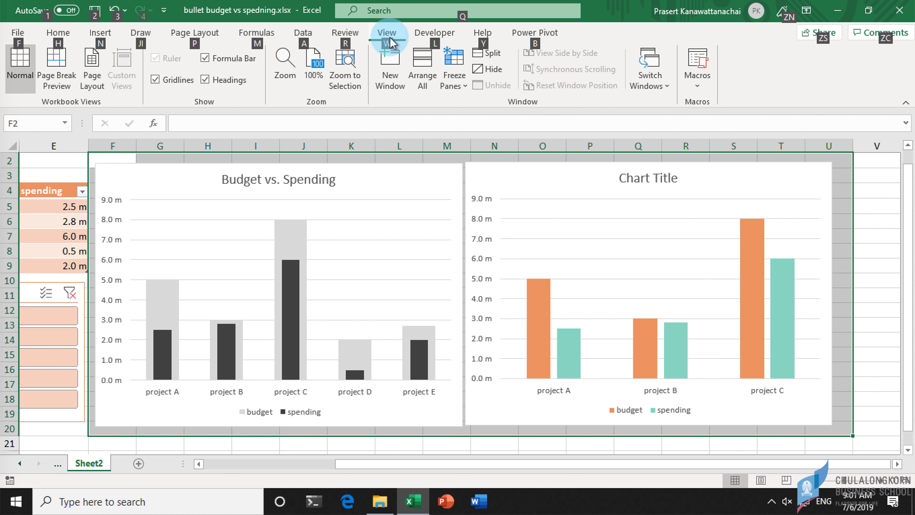
key("w")
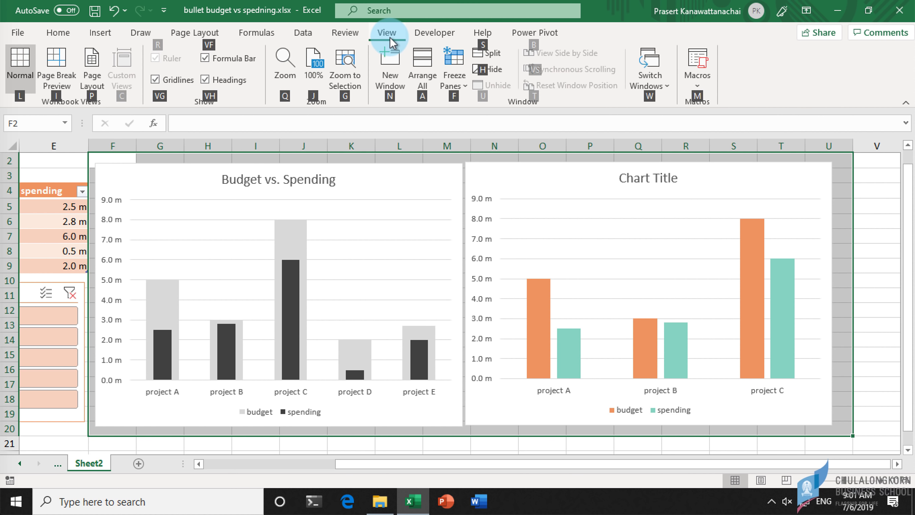
left_click(347, 63)
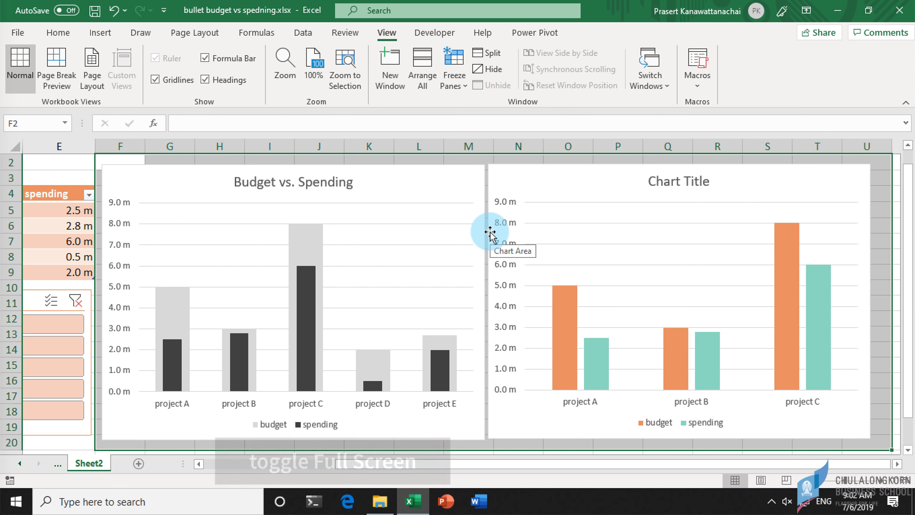
- Switch to full-screen view, briefly reveal the View tab commands, then dismiss them
key("ctrl+shift+F1")
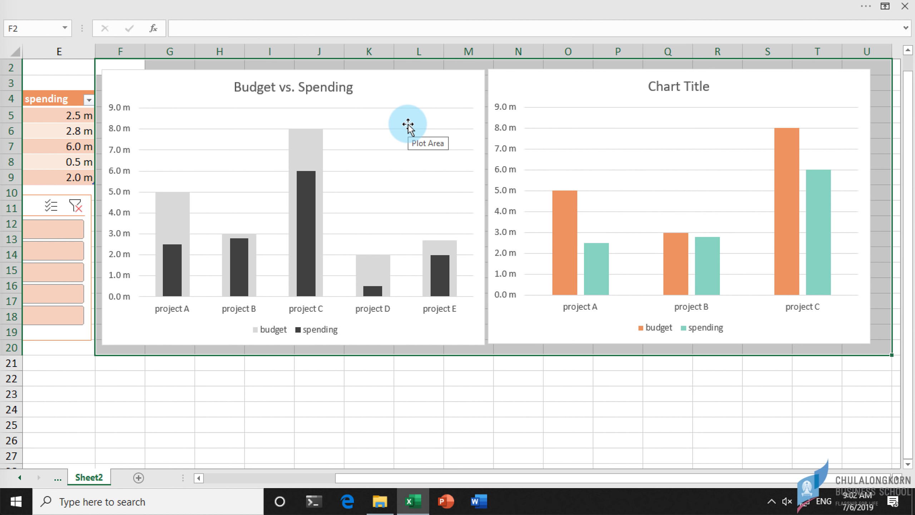
key("alt")
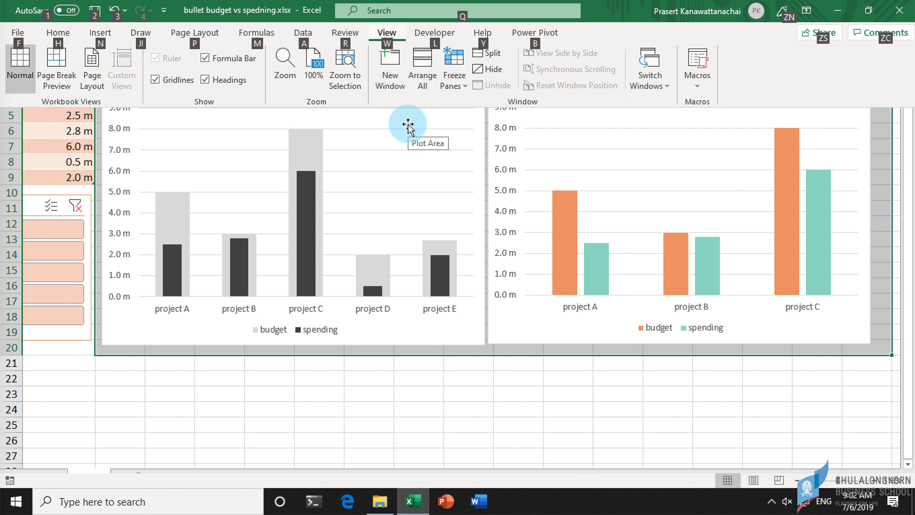
key("w")
key("Escape")
key("Escape")
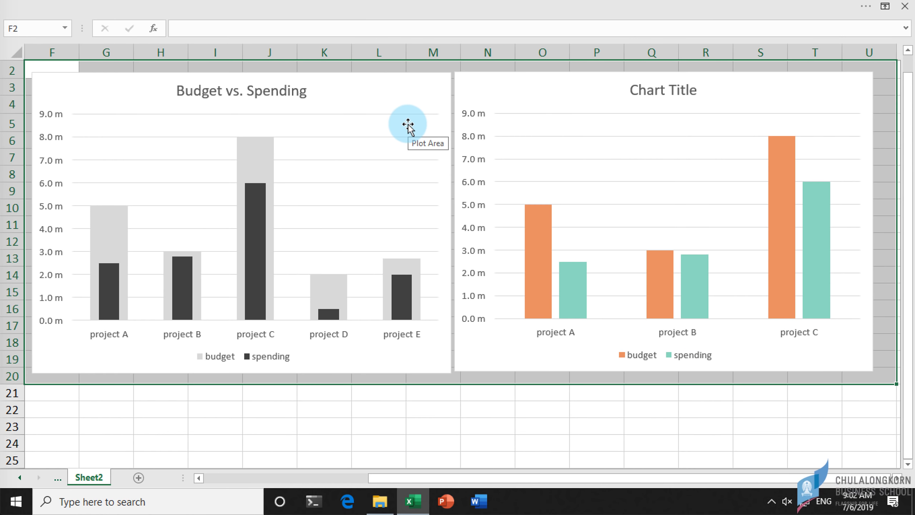